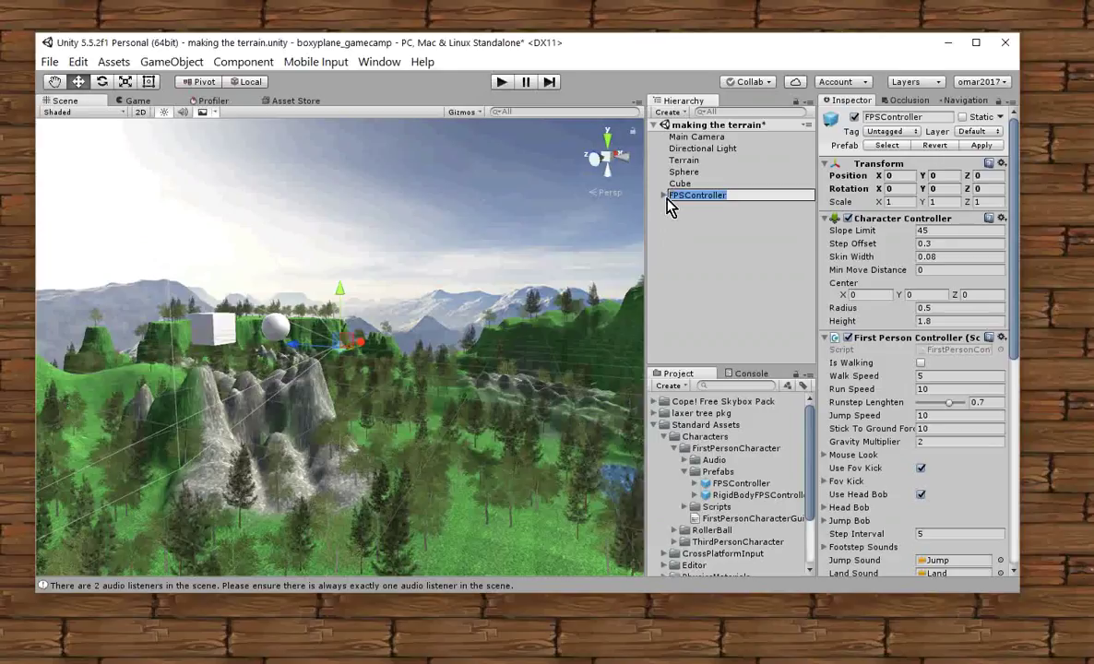
# - Deactivate the FPSController object in the scene, keeping its name, and clear the selection
pyautogui.press('Return')
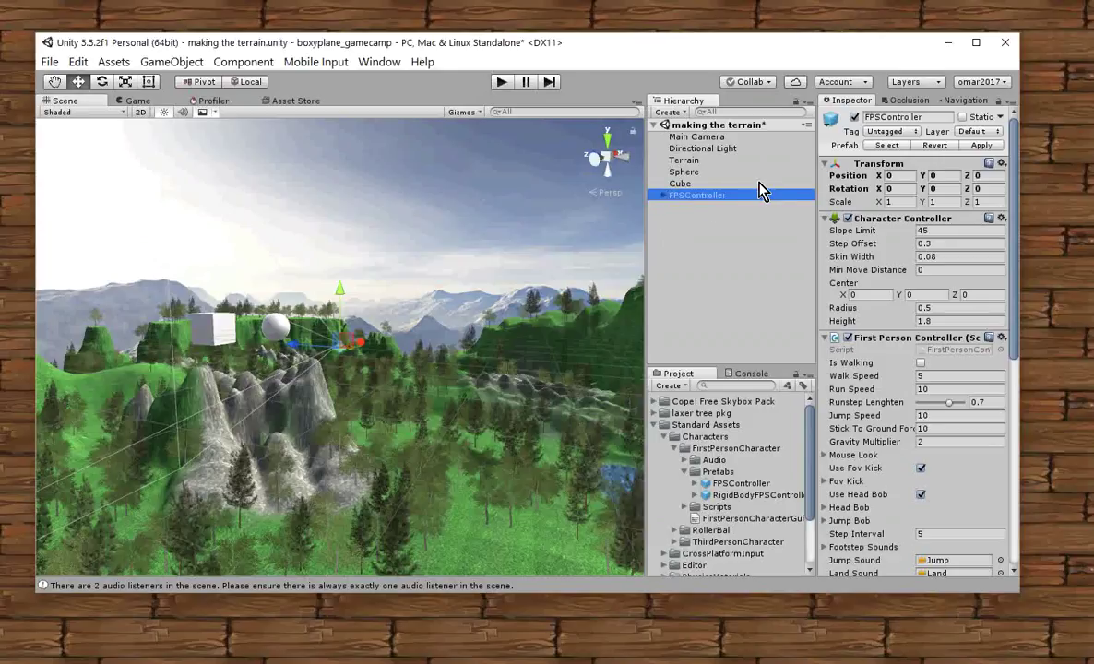
pyautogui.click(855, 118)
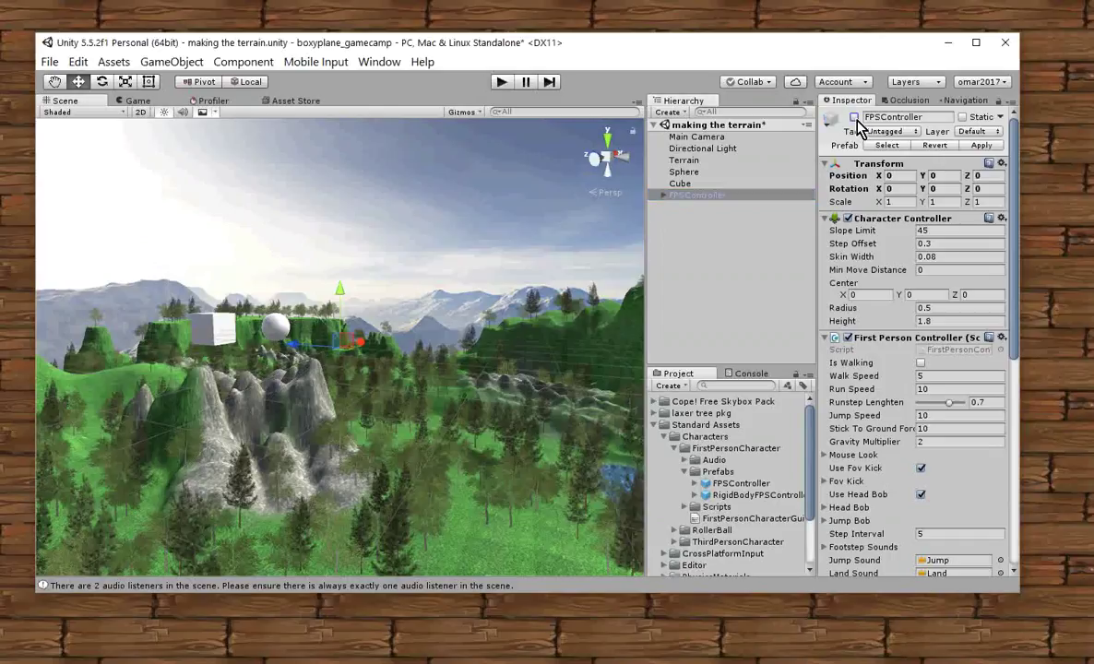
pyautogui.click(728, 252)
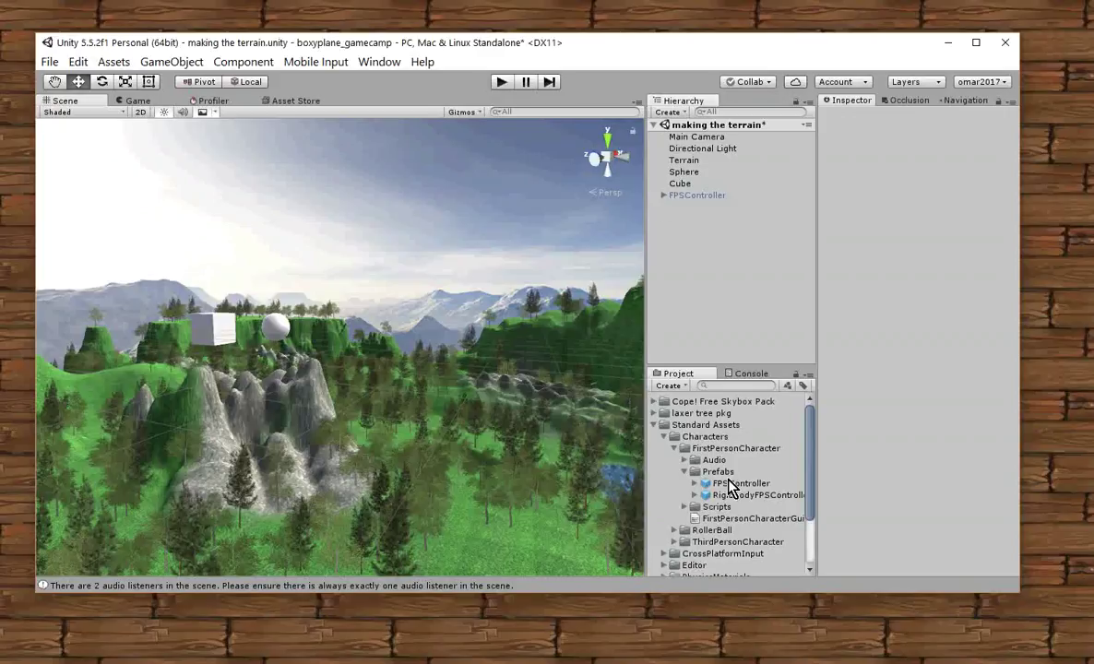
# - Add the ThirdPersonController prefab from Standard Assets' ThirdPersonCharacter prefabs to the scene as a root object
pyautogui.click(685, 473)
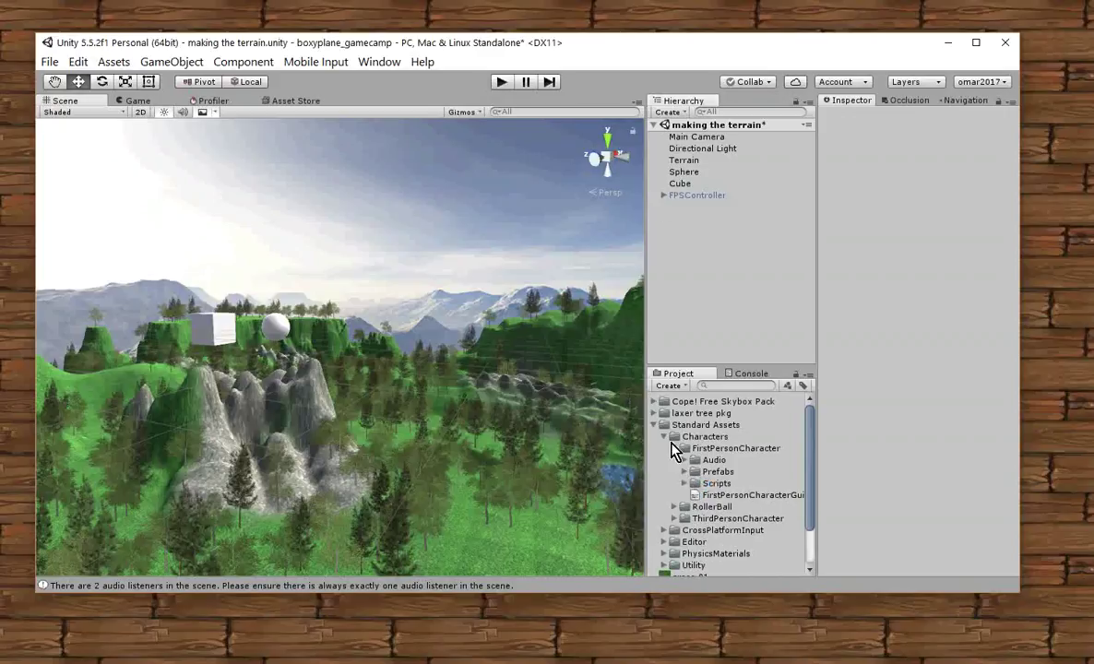
pyautogui.click(674, 449)
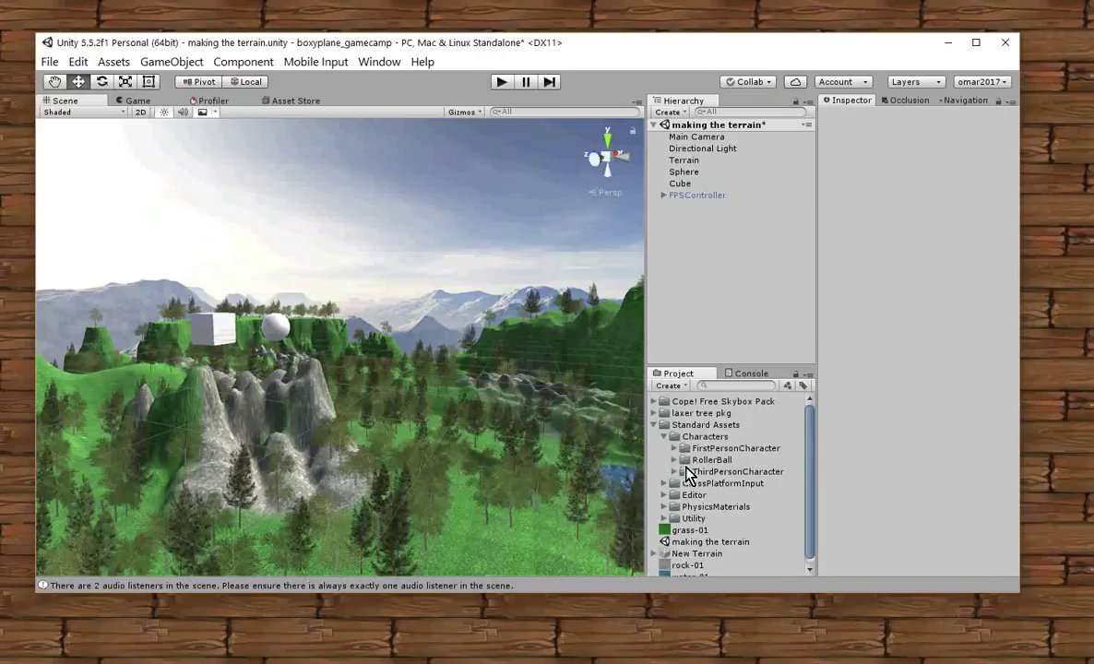
pyautogui.click(674, 472)
pyautogui.scroll(-2, 696, 475)
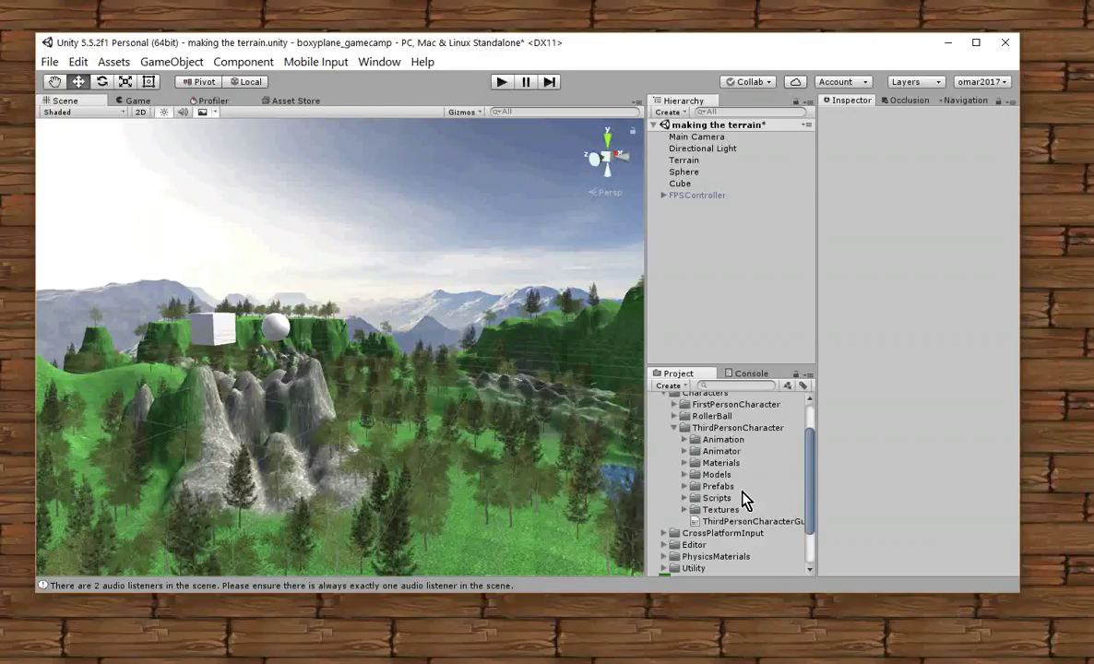
pyautogui.click(684, 487)
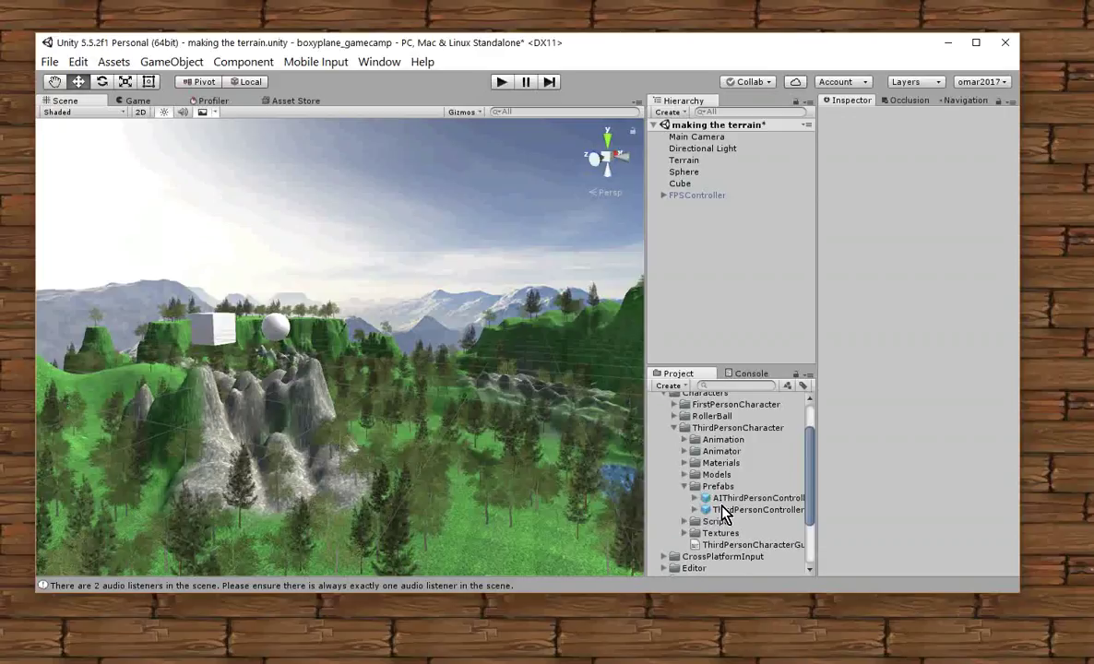
pyautogui.click(722, 513)
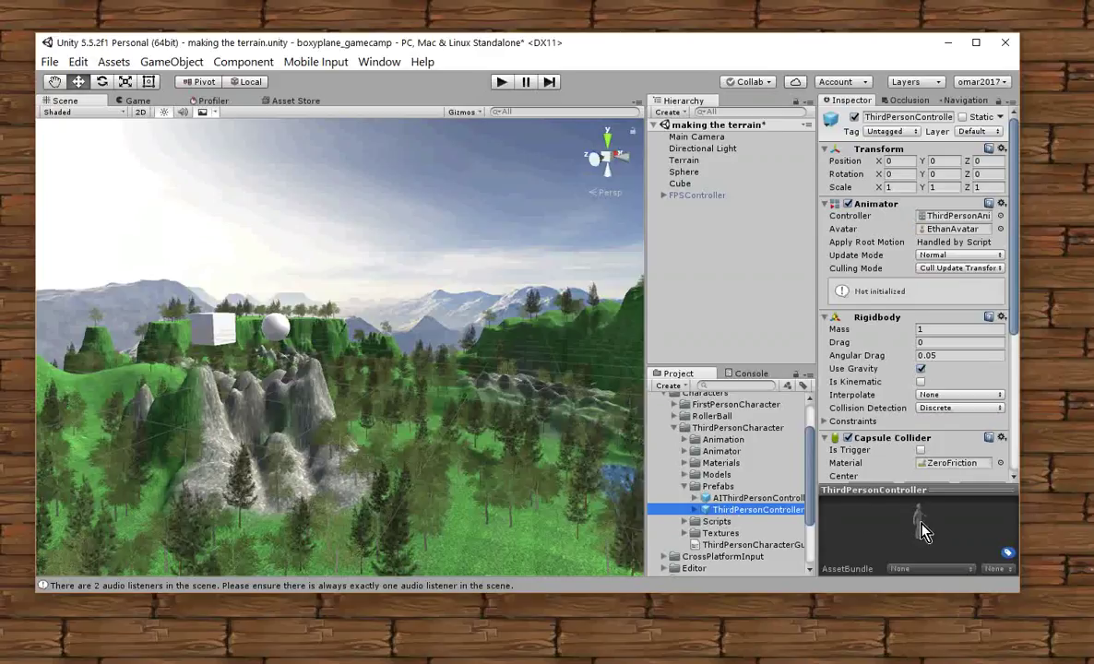
pyautogui.moveTo(708, 518); pyautogui.dragTo(715, 287)
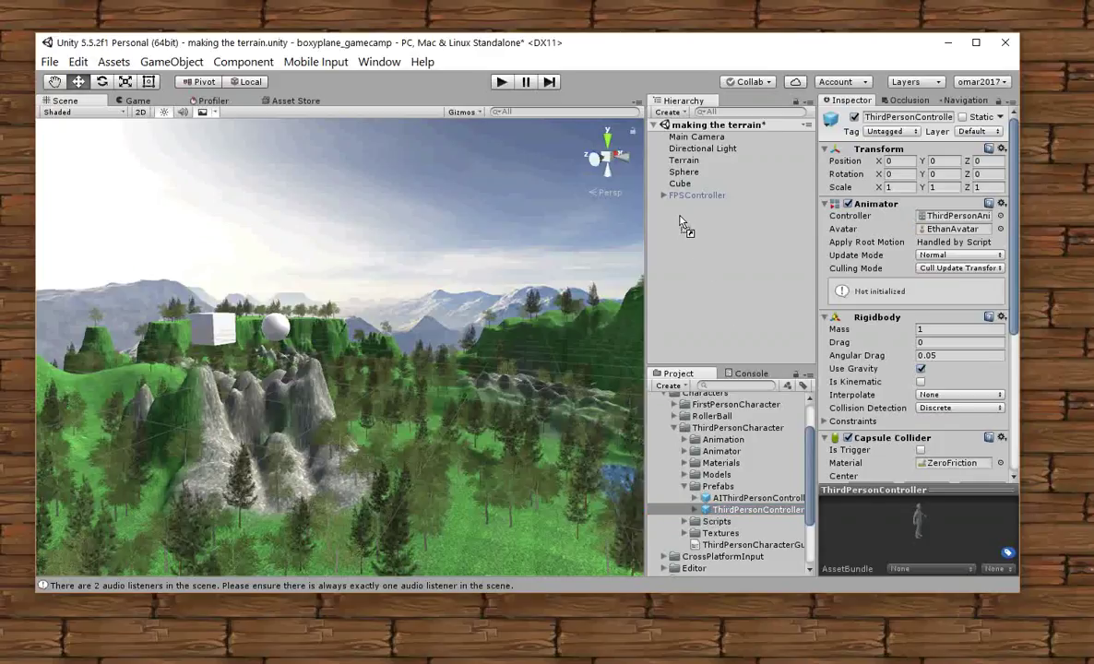
pyautogui.moveTo(681, 224); pyautogui.dragTo(681, 224)
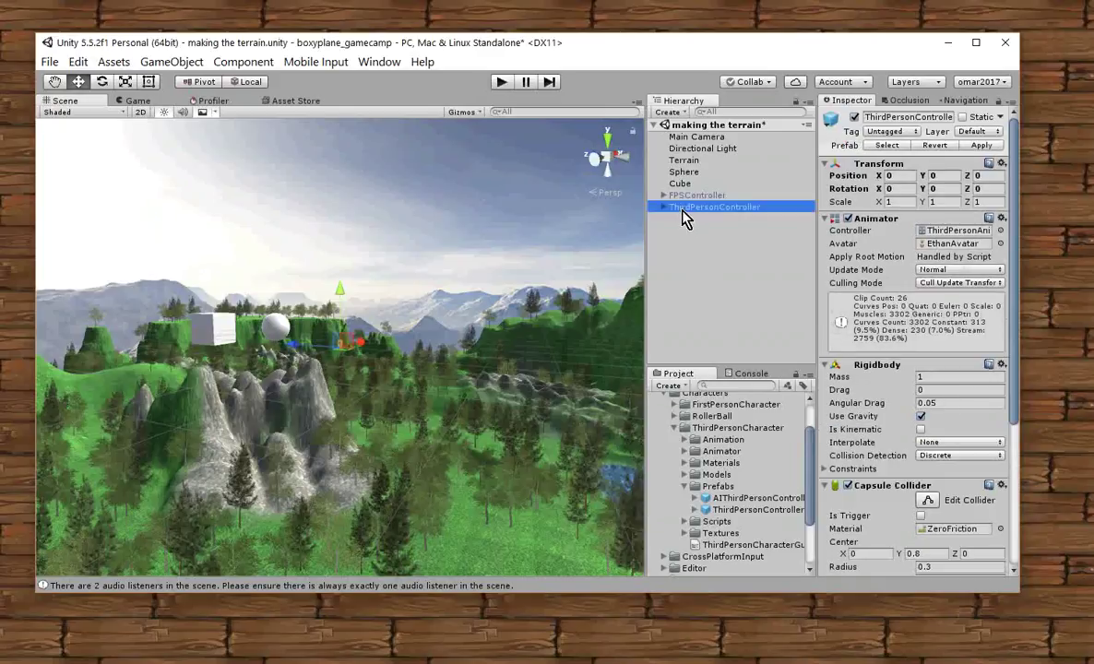
# - Set the ThirdPersonController's scale to 5 on the X, Y and Z axes
pyautogui.doubleClick(684, 210)
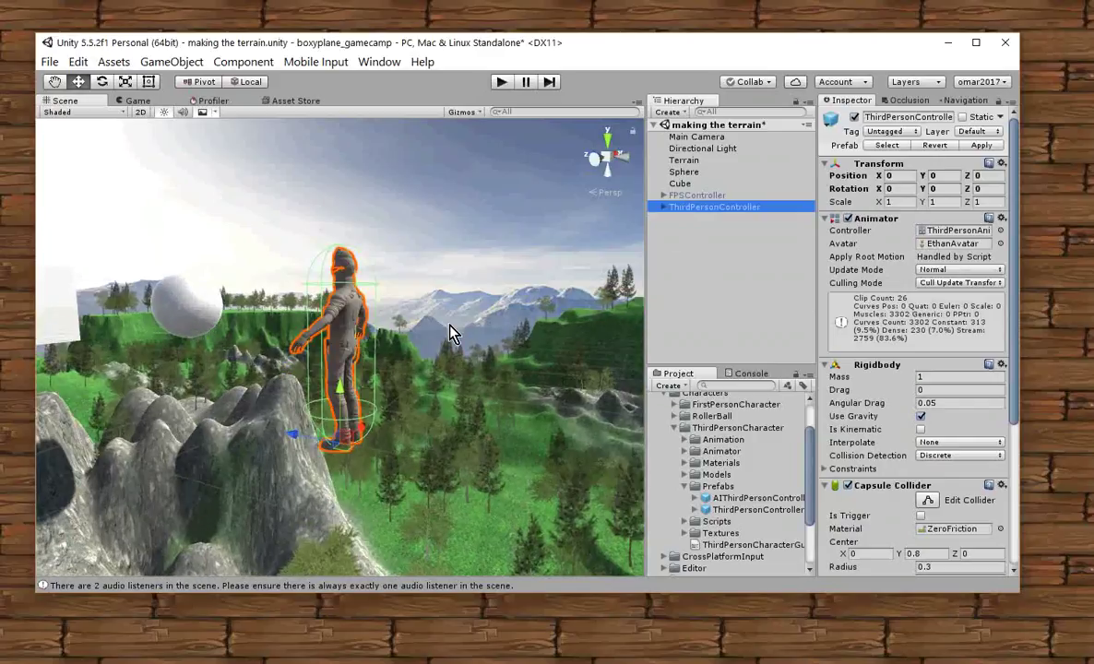
pyautogui.scroll(-3, 381, 410)
pyautogui.scroll(-6, 381, 410)
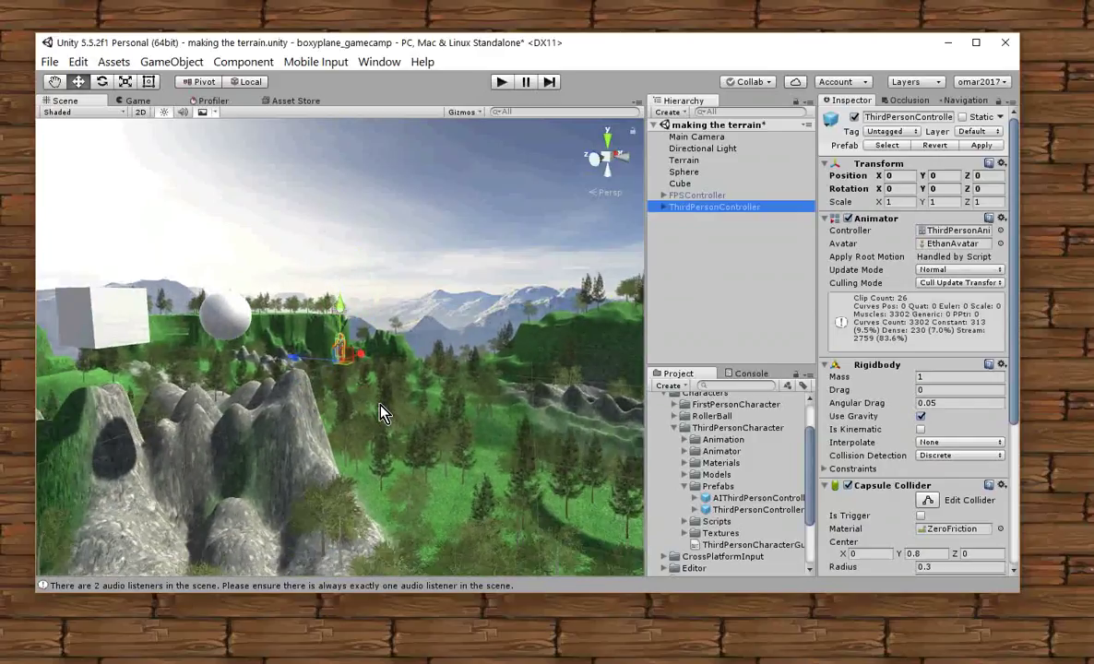
pyautogui.click(897, 202)
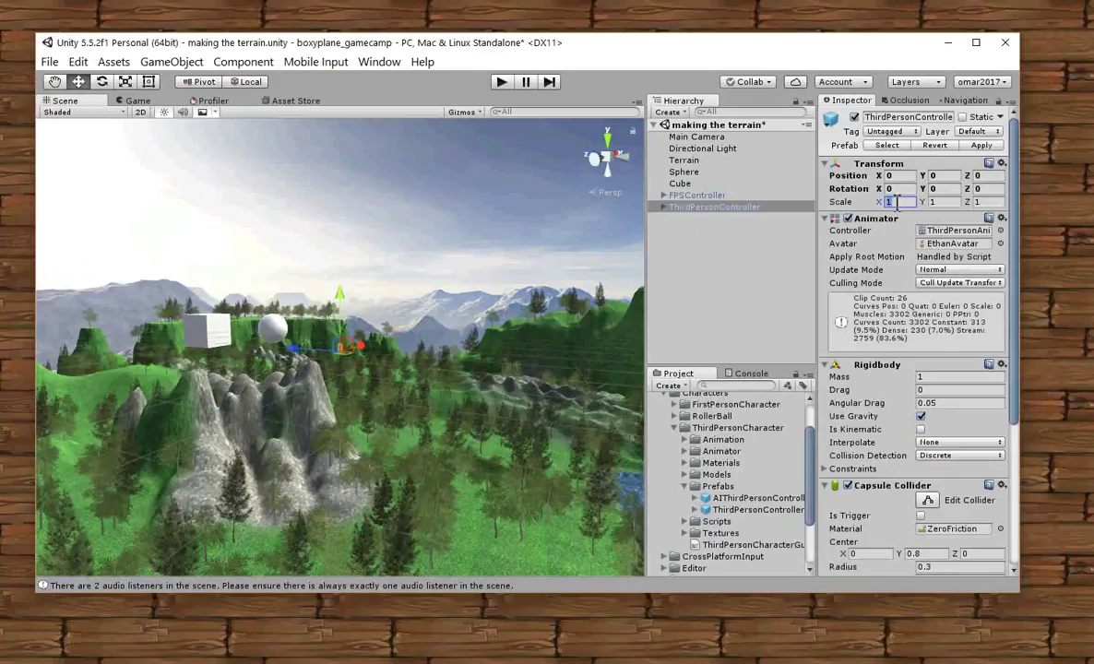
pyautogui.write('5')
pyautogui.click(936, 202)
pyautogui.write('5')
pyautogui.click(979, 201)
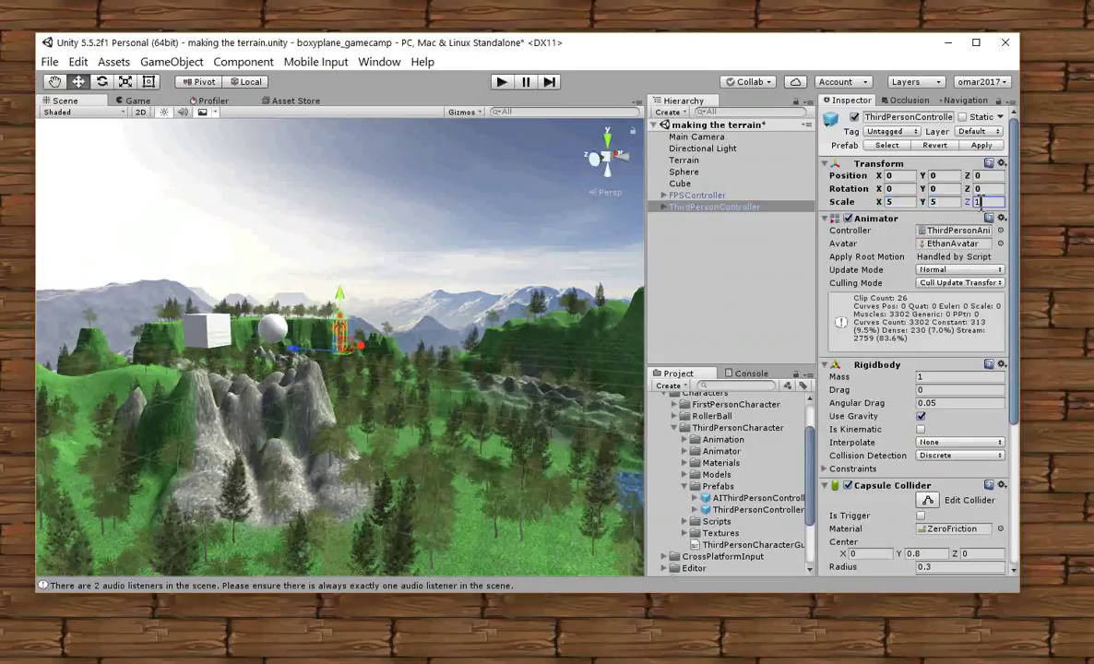
pyautogui.write('5')
# - Check the enlarged third-person character in the scene, playtest it, and stop play mode
pyautogui.doubleClick(683, 208)
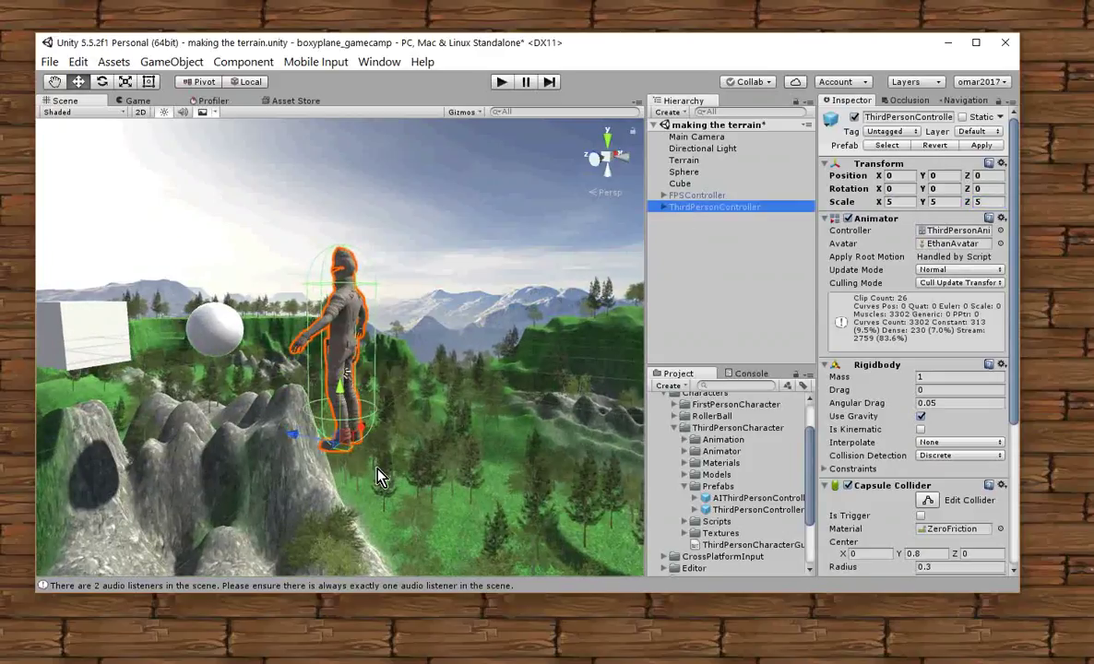
pyautogui.scroll(-6, 381, 477)
pyautogui.scroll(-4, 381, 476)
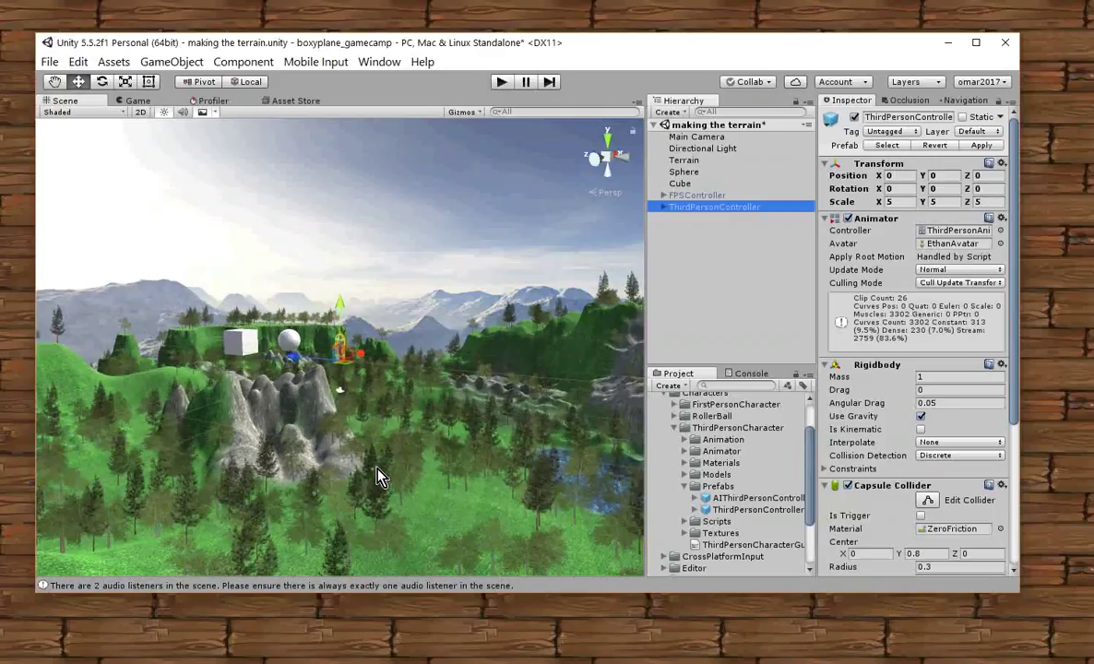
pyautogui.scroll(-1, 381, 477)
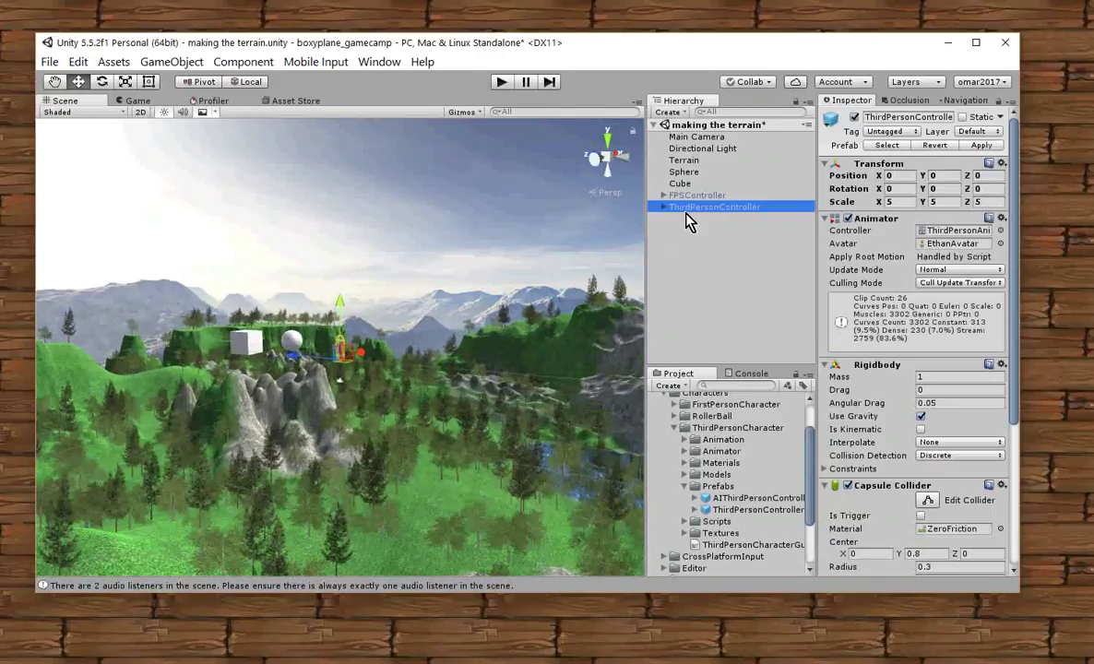
pyautogui.click(501, 81)
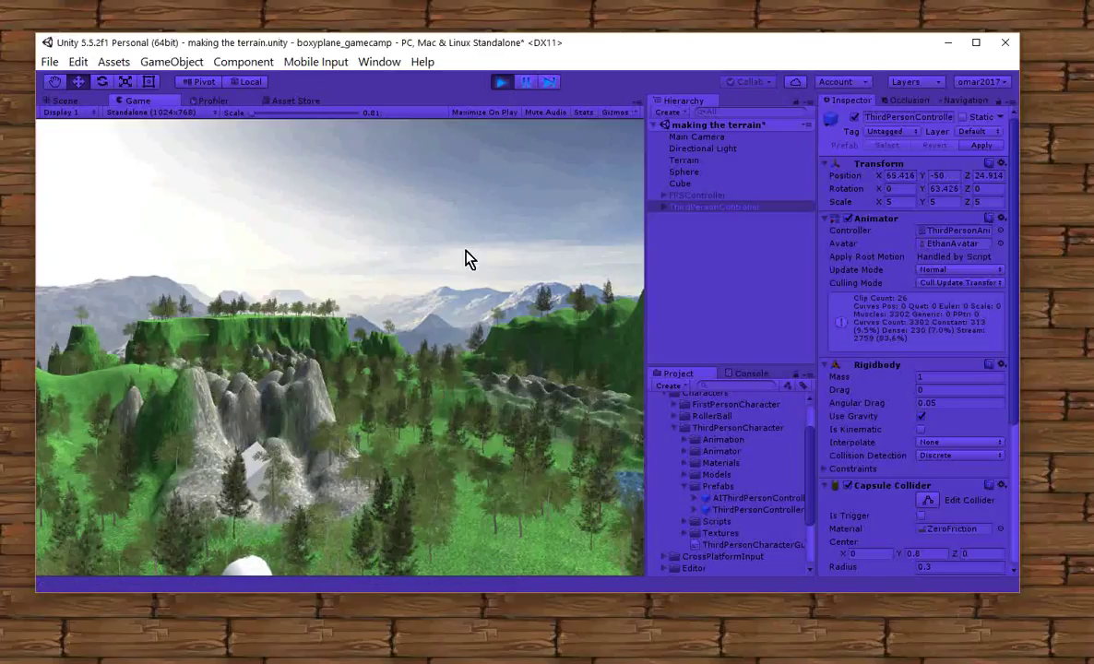
pyautogui.click(502, 82)
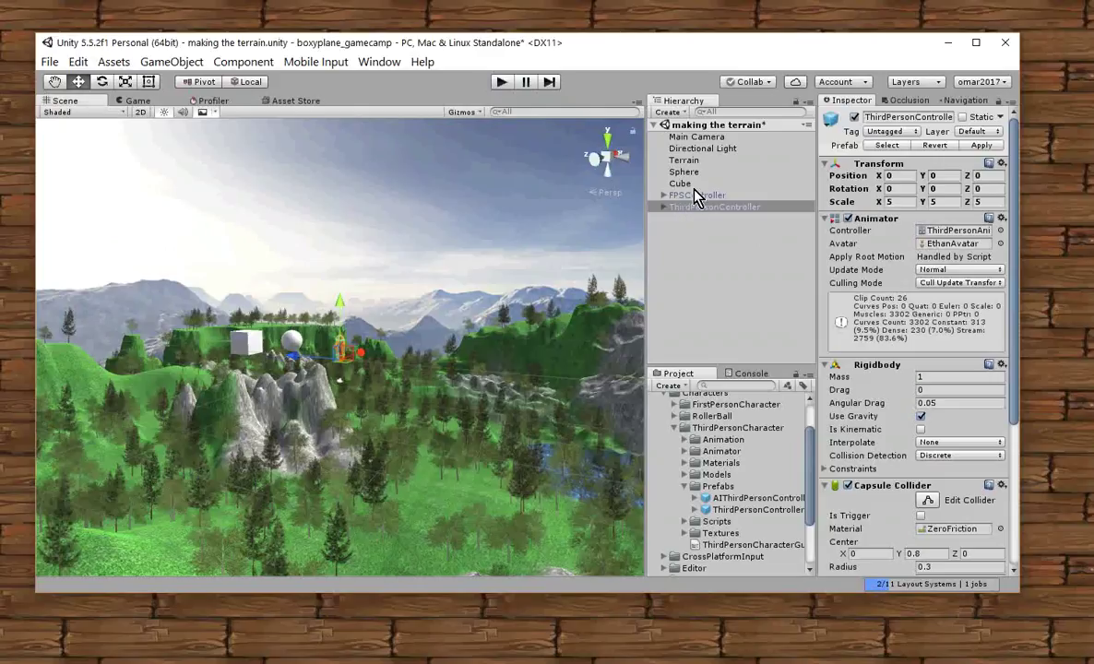
# - Make the Main Camera a child of the ThirdPersonController
pyautogui.click(703, 251)
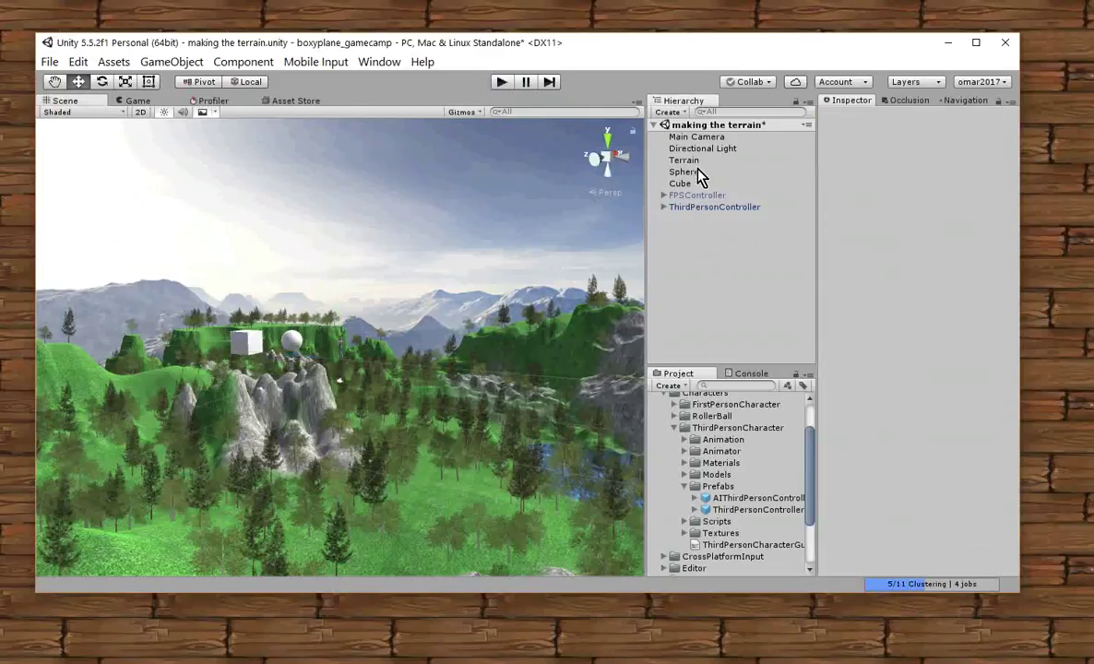
pyautogui.click(689, 138)
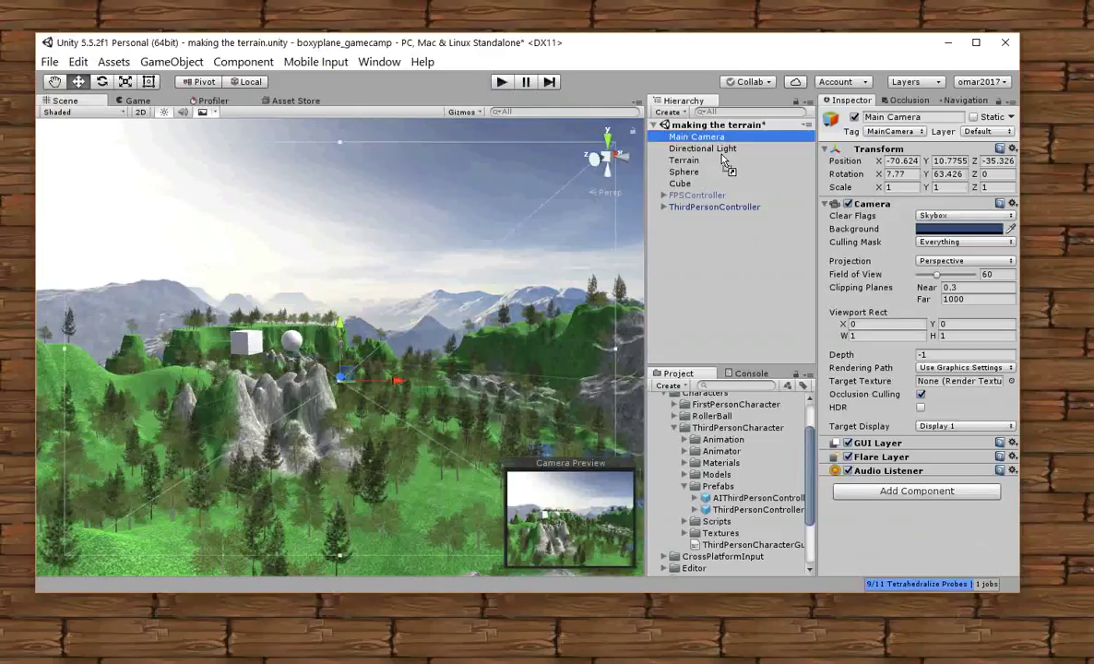
pyautogui.moveTo(724, 161); pyautogui.dragTo(745, 217)
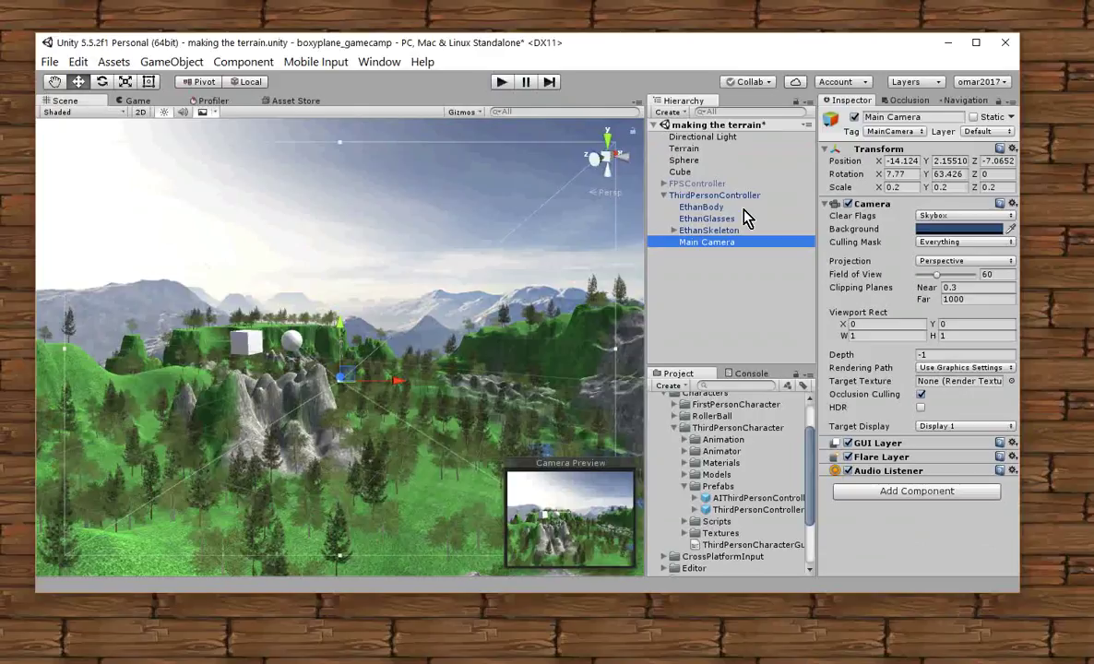
# - Playtest the scene with the camera parented to the third-person character, and stop play mode
pyautogui.click(714, 195)
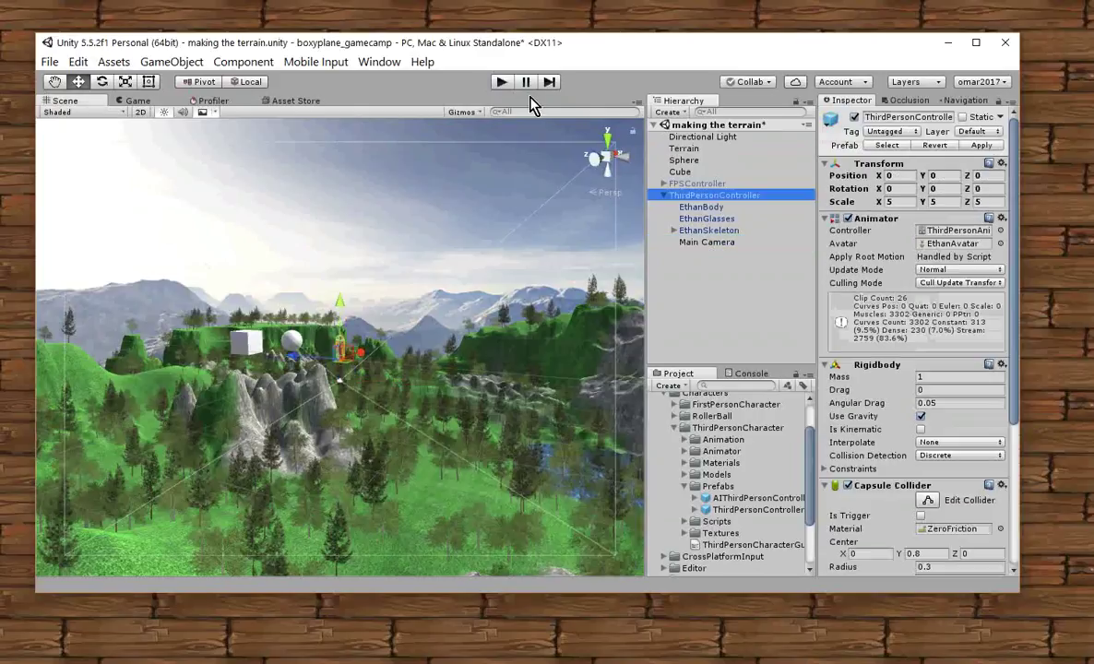
pyautogui.click(503, 83)
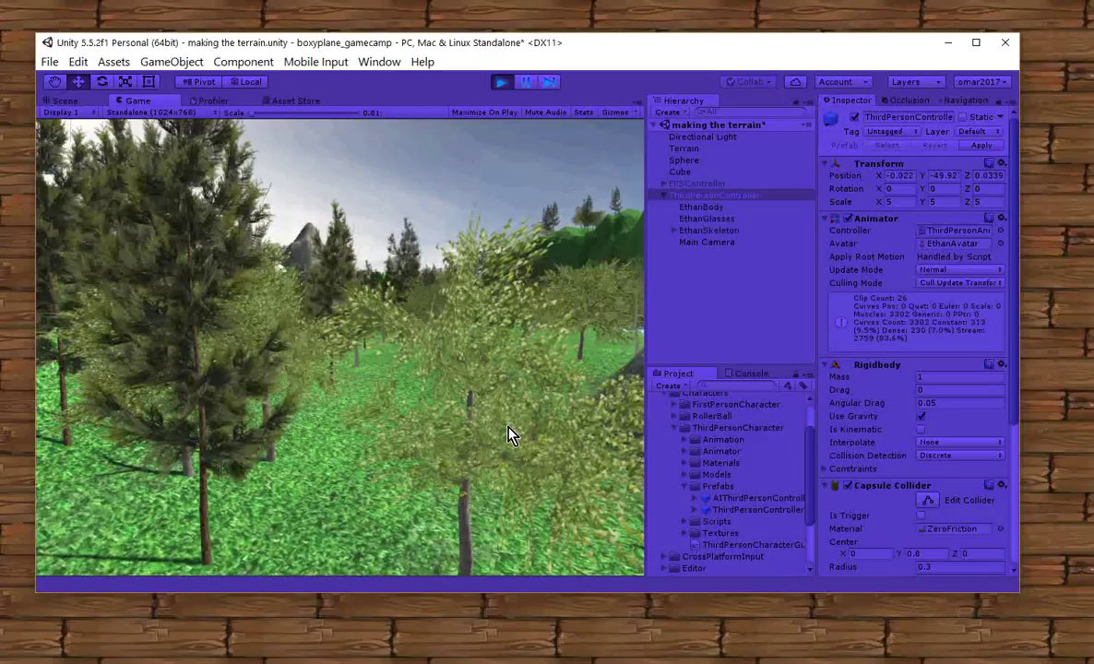
pyautogui.click(501, 82)
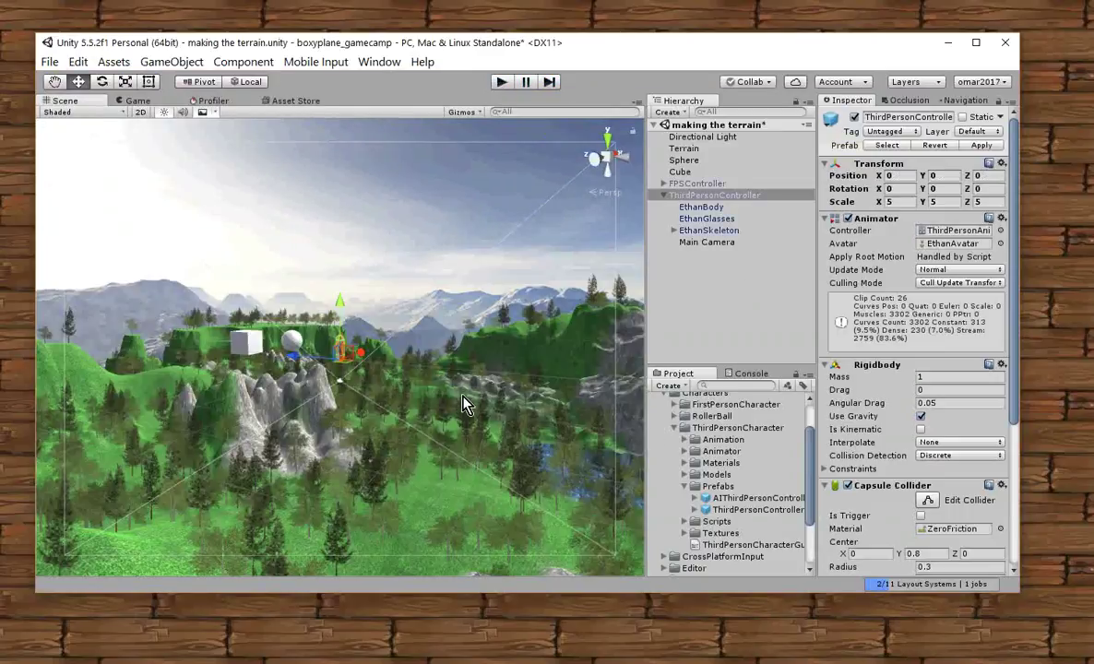
# - Frame the ThirdPersonController in the Scene view from behind and slightly above
pyautogui.click(715, 196)
pyautogui.scroll(5, 380, 489)
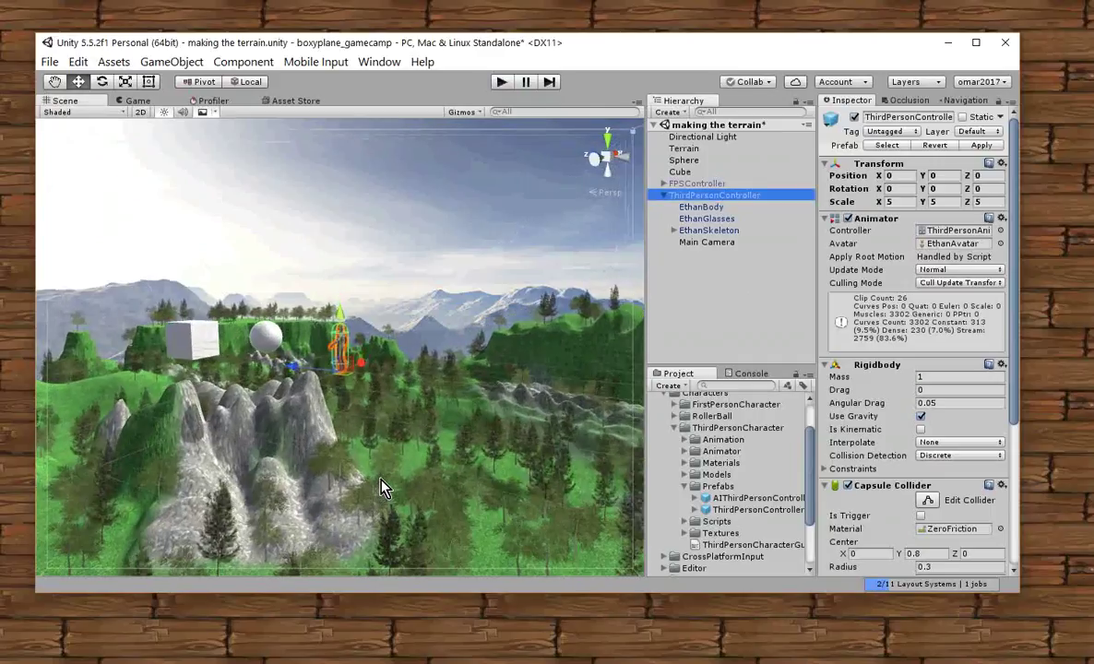
pyautogui.scroll(-2, 383, 489)
pyautogui.keyDown('alt'); pyautogui.moveTo(374, 441); pyautogui.dragTo(115, 427); pyautogui.keyUp('alt')
pyautogui.scroll(3, 258, 435)
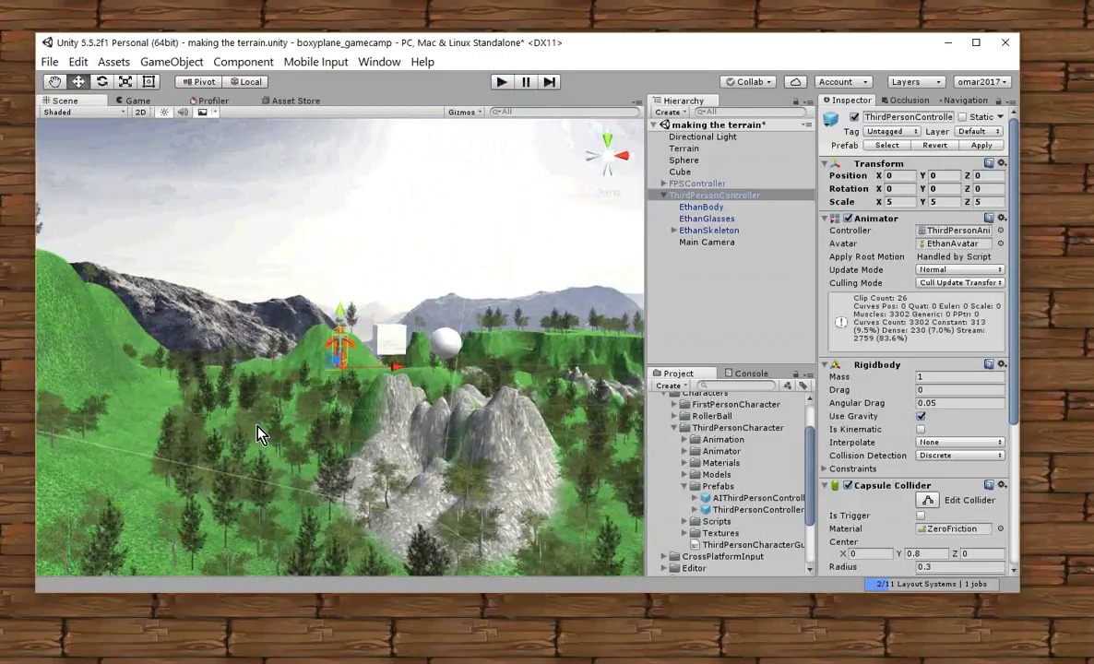
pyautogui.scroll(4, 259, 436)
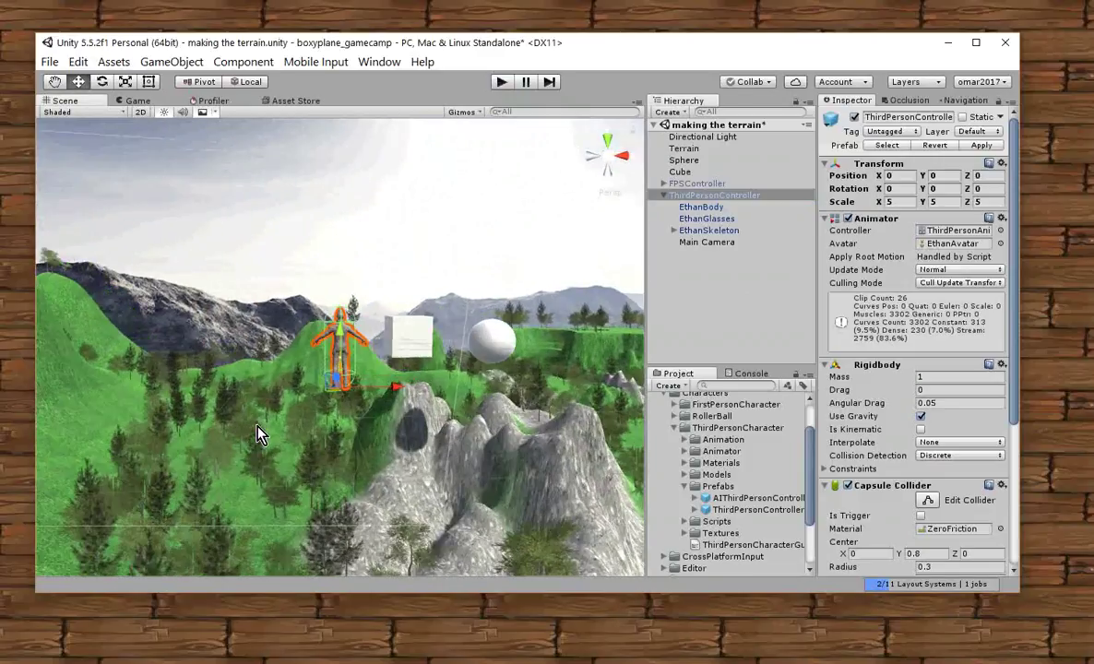
pyautogui.scroll(3, 259, 434)
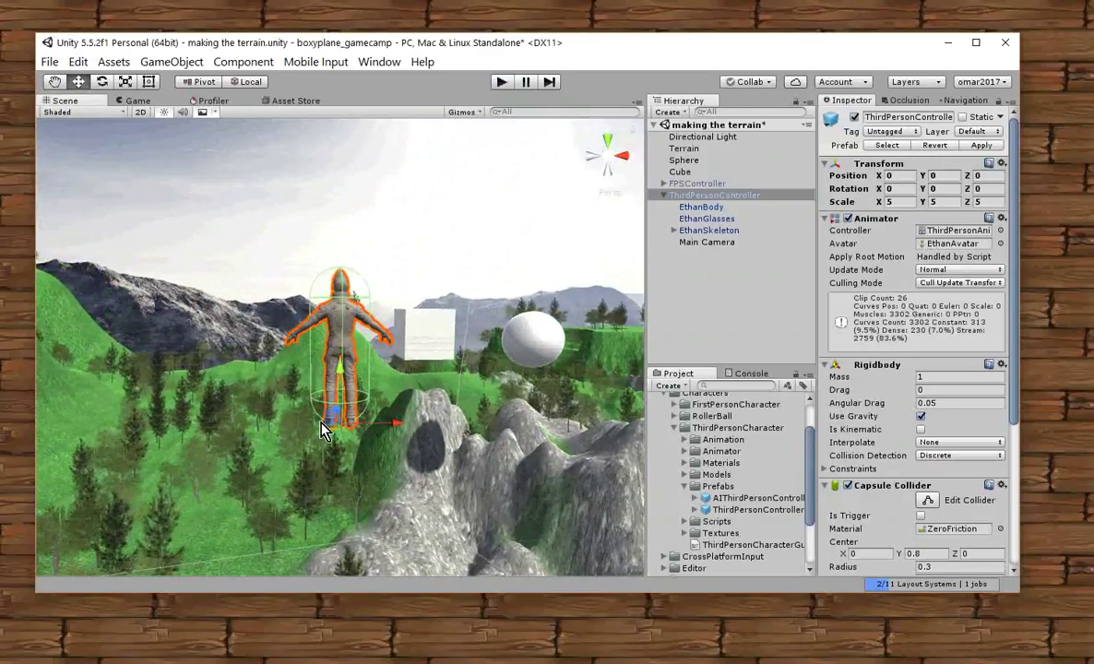
pyautogui.scroll(1, 330, 407)
pyautogui.keyDown('alt'); pyautogui.moveTo(330, 408); pyautogui.dragTo(304, 527); pyautogui.keyUp('alt')
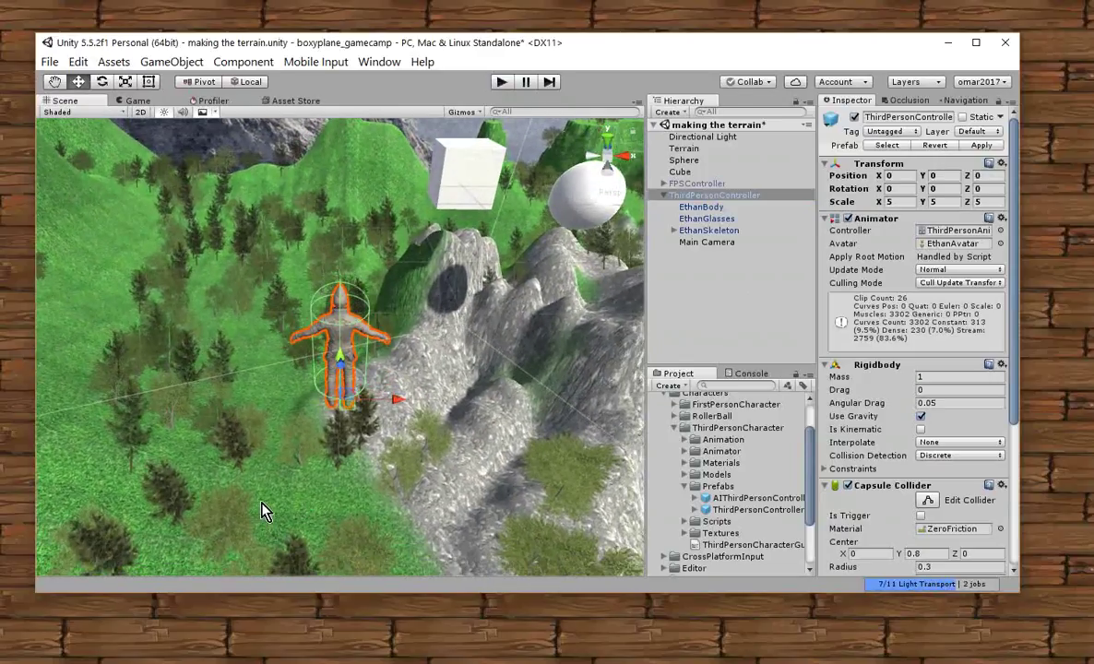
pyautogui.keyDown('alt'); pyautogui.moveTo(305, 403); pyautogui.dragTo(328, 417); pyautogui.keyUp('alt')
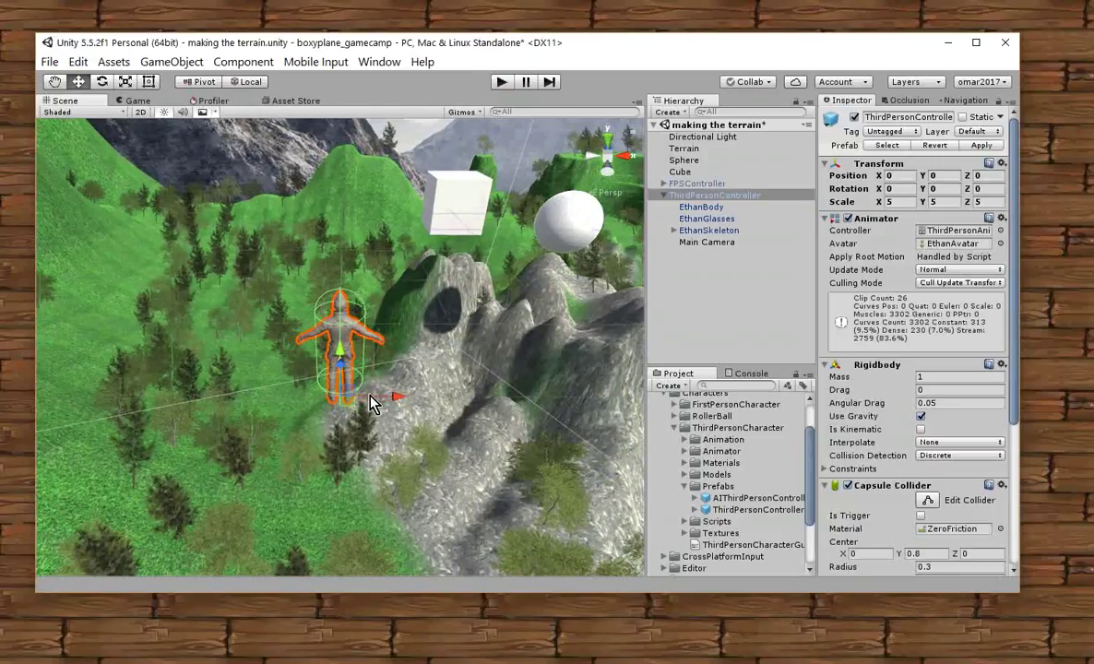
# - Align the Main Camera with the current scene view and run the scene to test it
pyautogui.click(699, 245)
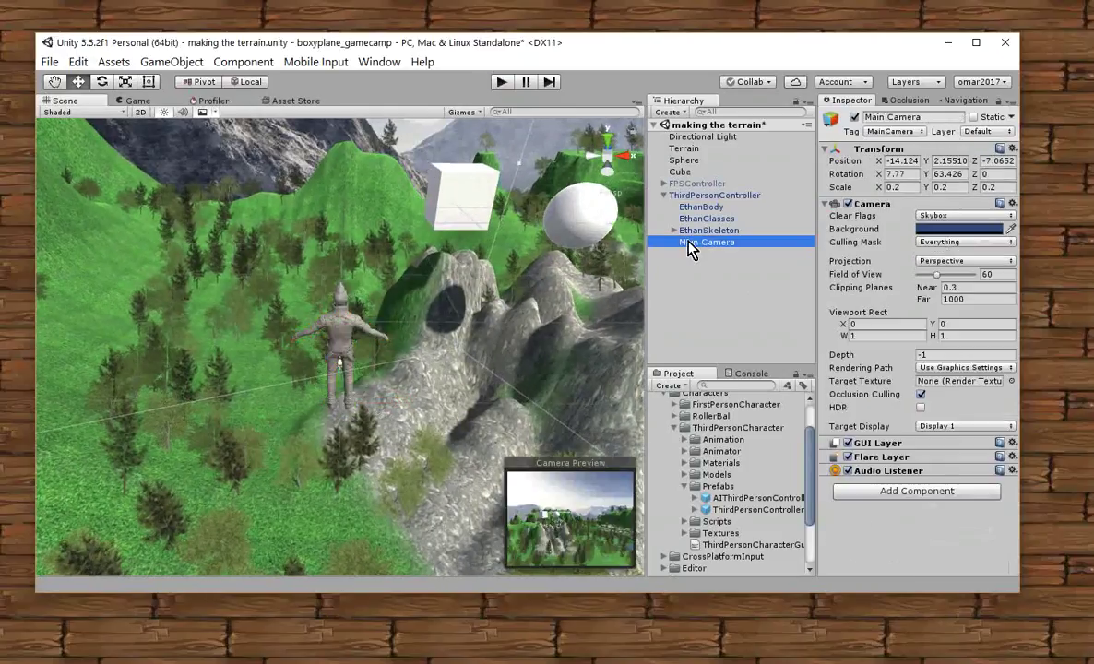
pyautogui.click(166, 65)
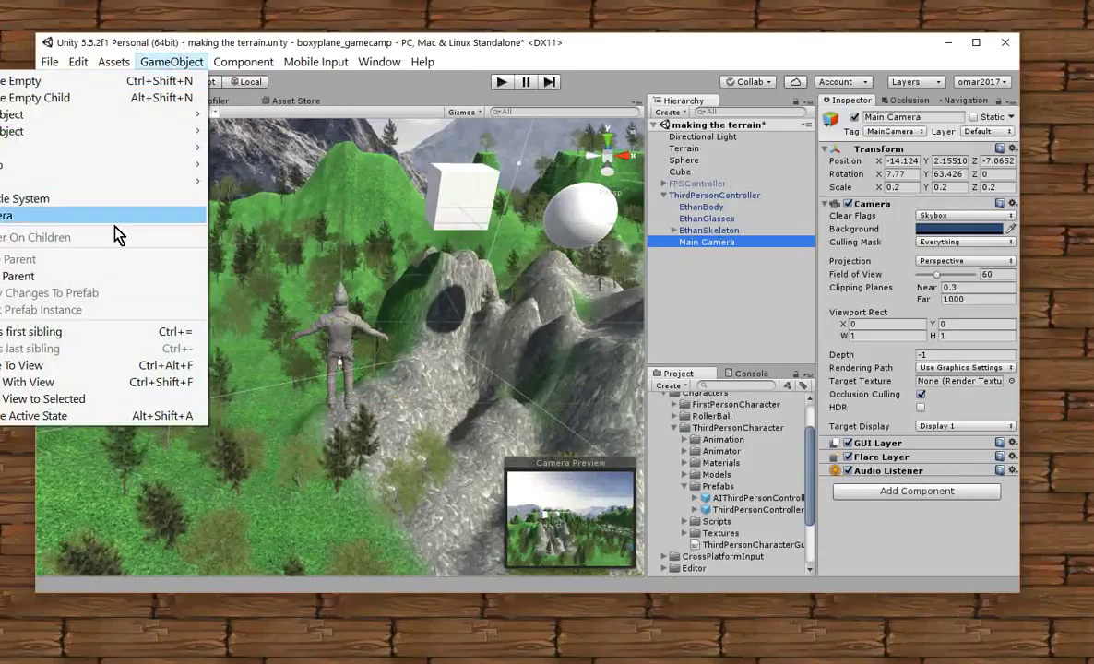
pyautogui.click(71, 382)
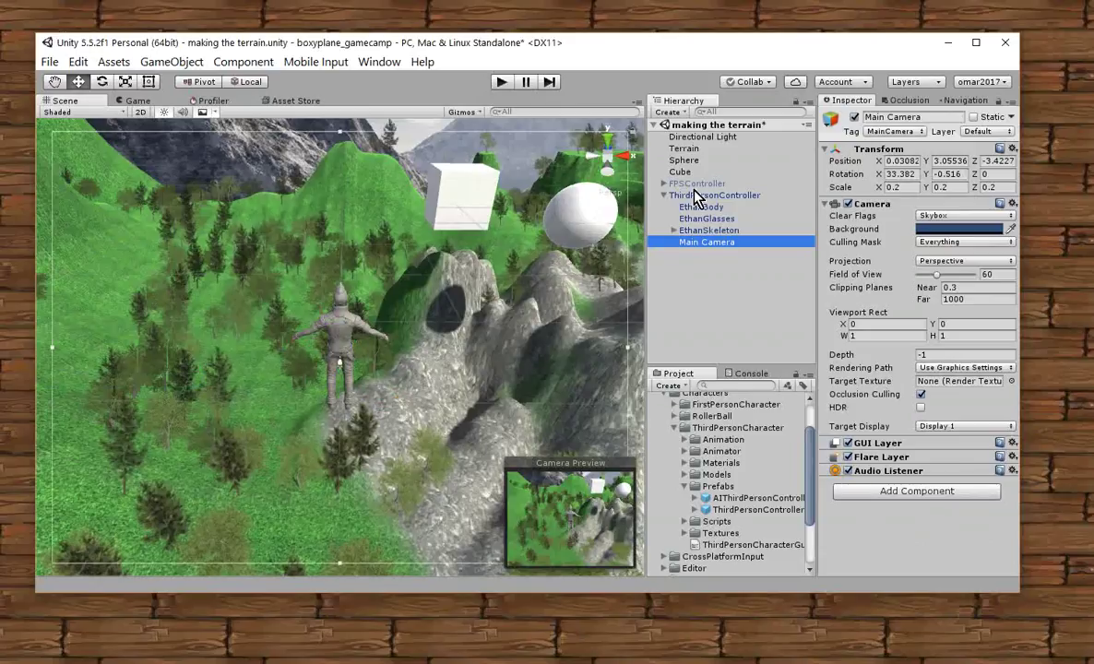
pyautogui.click(501, 82)
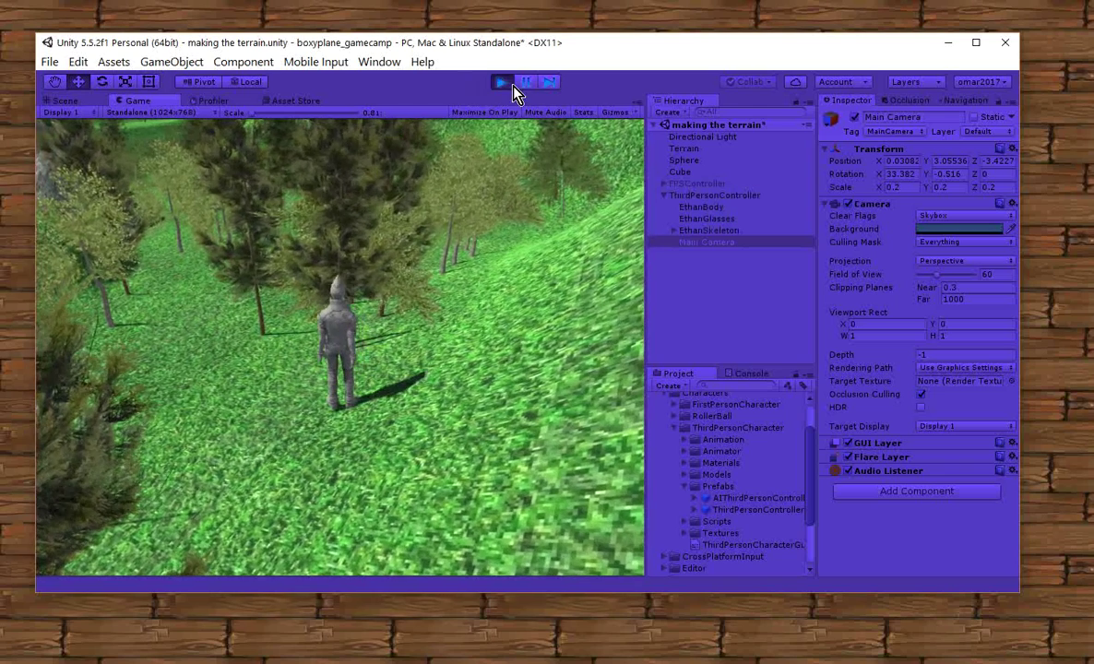
# - Stop play mode and set the ThirdPersonController's Jump Power to 20 in its Third Person Character script
pyautogui.click(510, 82)
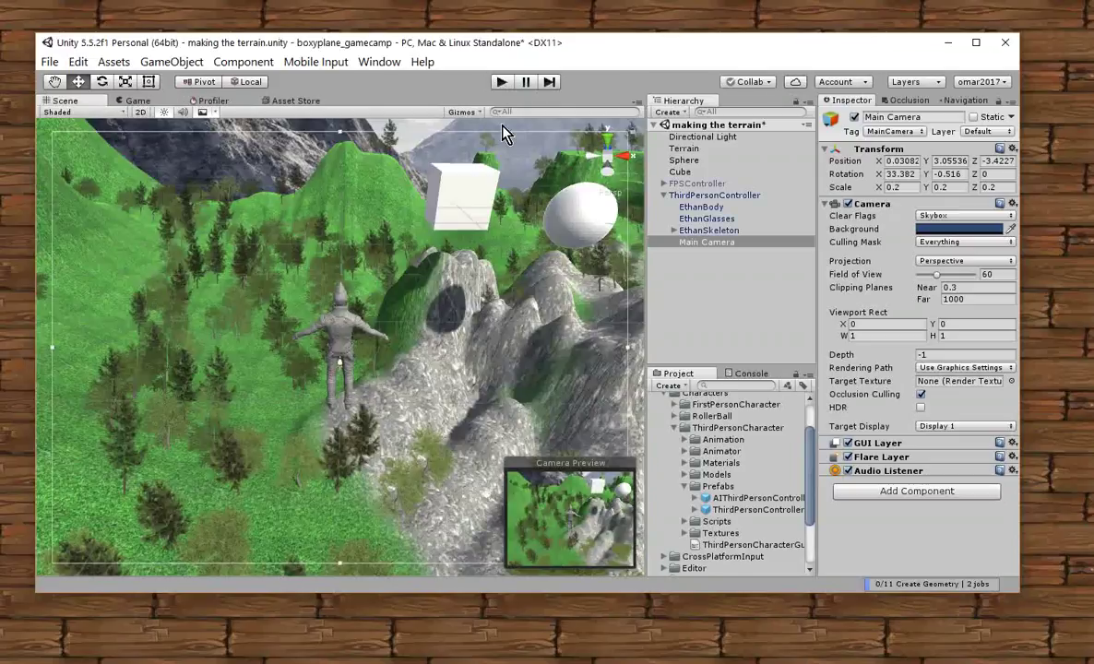
pyautogui.click(698, 197)
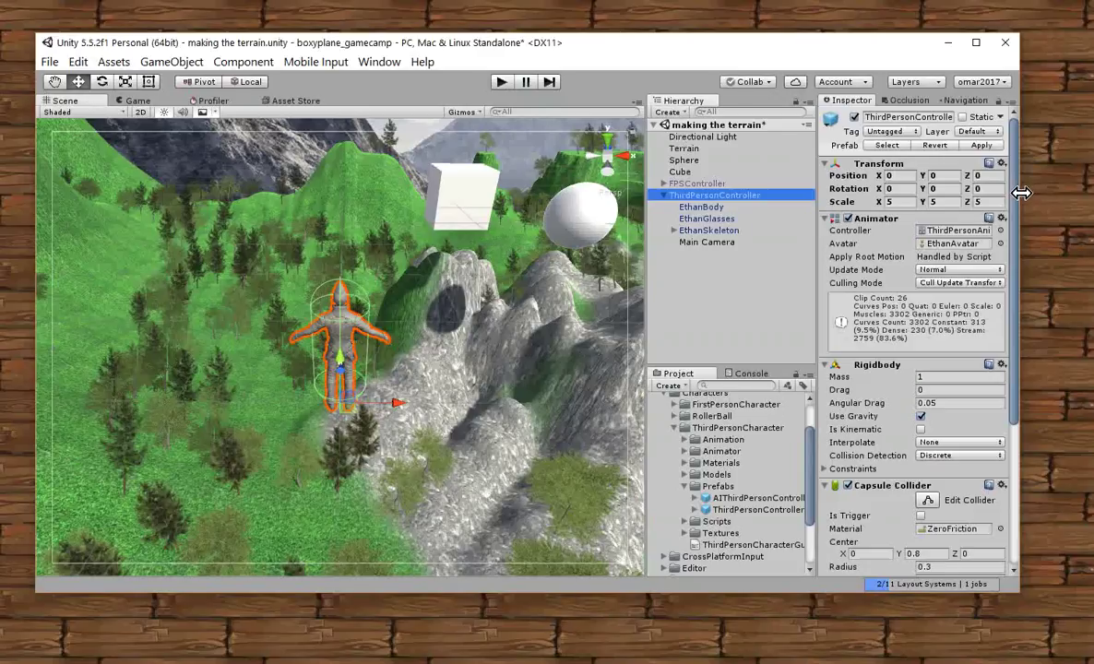
pyautogui.moveTo(1015, 207); pyautogui.dragTo(1033, 394)
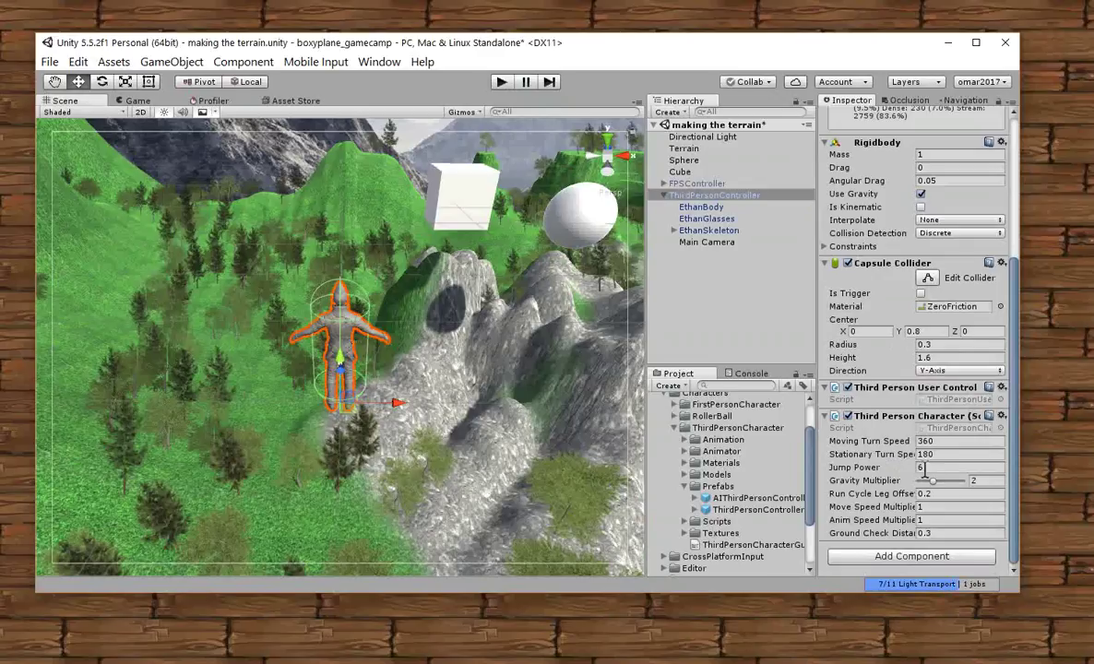
pyautogui.click(954, 469)
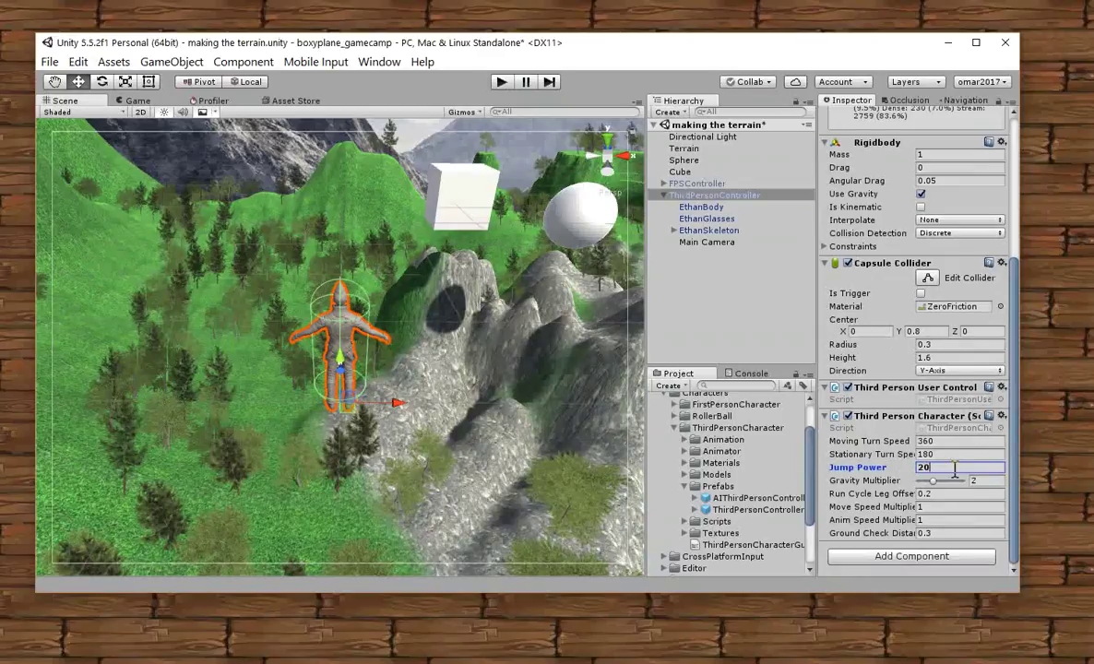
# - Playtest the scene by making the character jump and run forward, and stop play mode
pyautogui.click(506, 86)
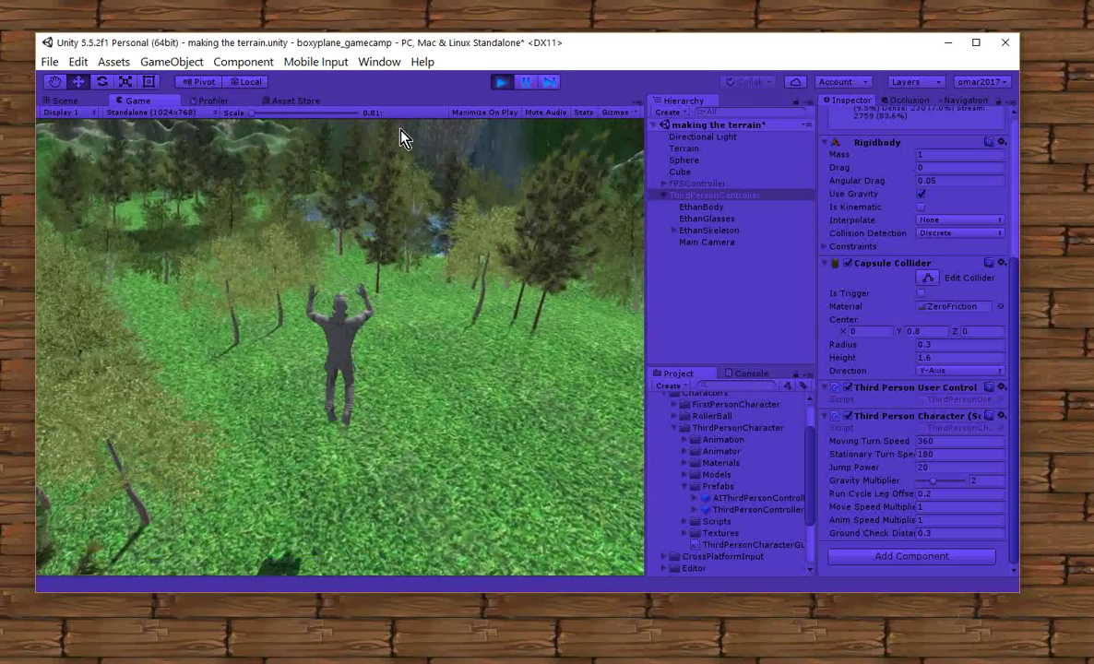
pyautogui.press('space')
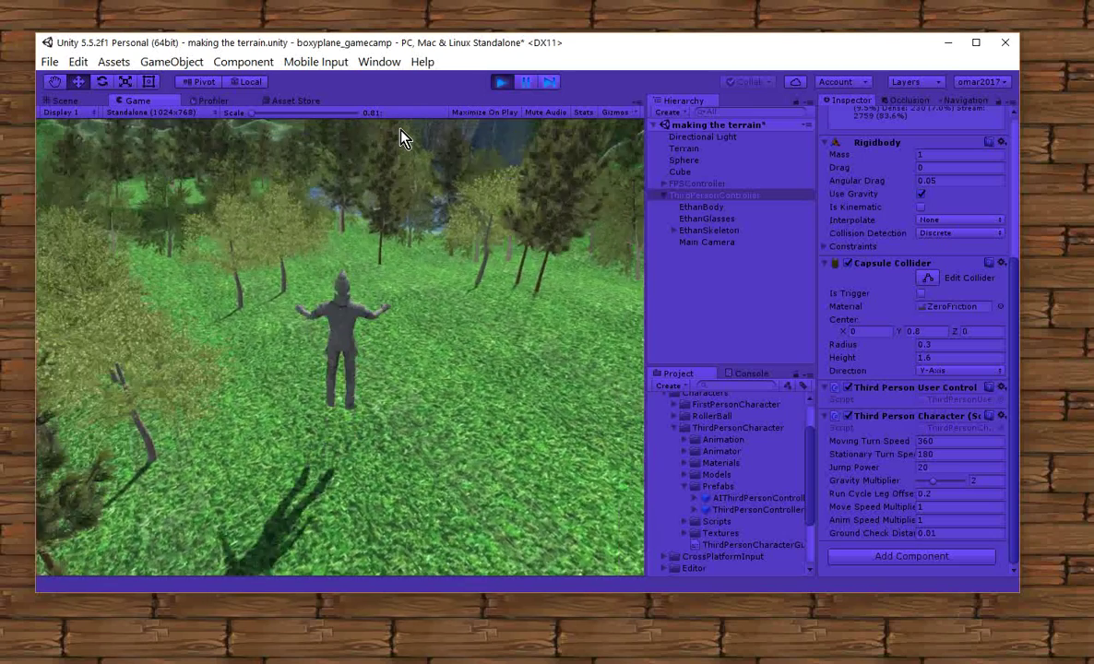
pyautogui.press('space')
pyautogui.press('w')
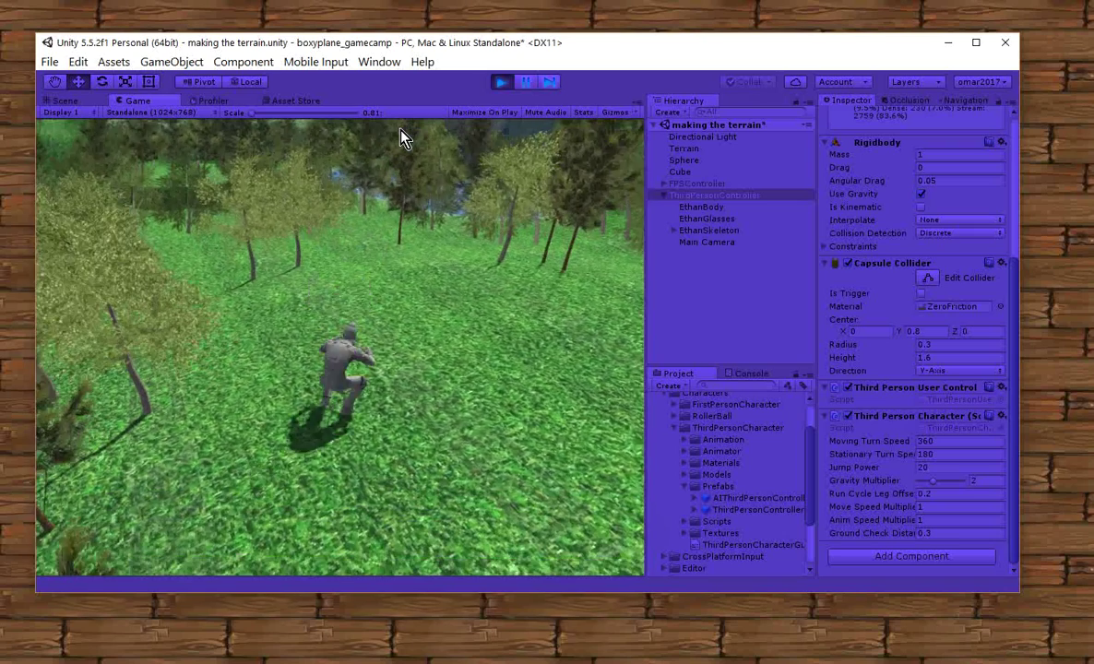
pyautogui.click(499, 83)
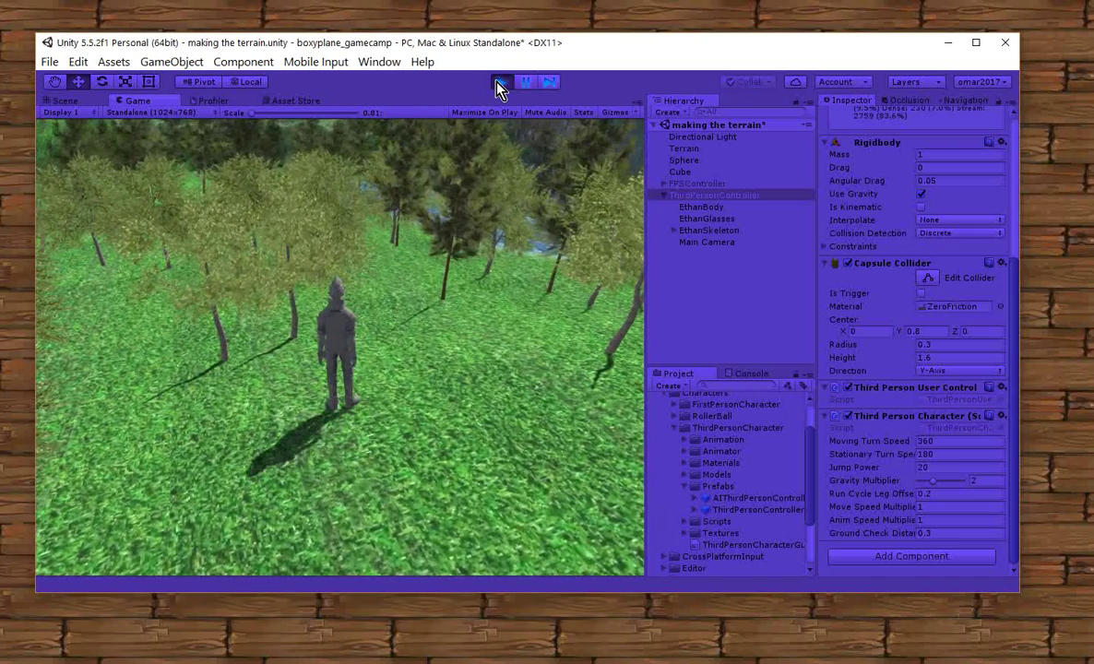